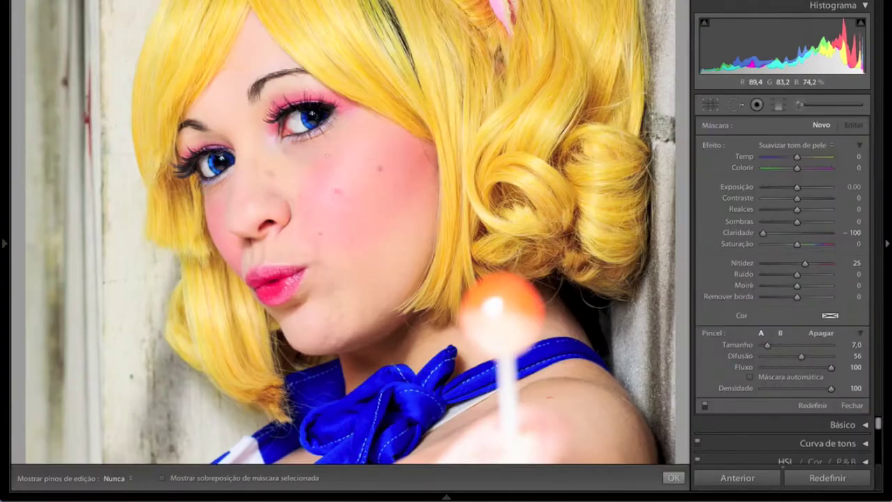
Step: Paint the Soften Skin adjustment over the cheeks and check its mask overlay
key(o)
drag(285, 169, 270, 154)
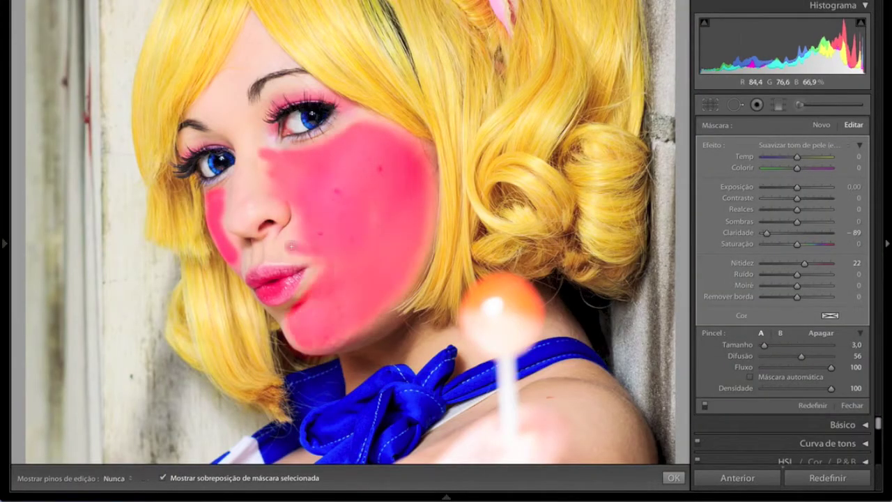
key(o)
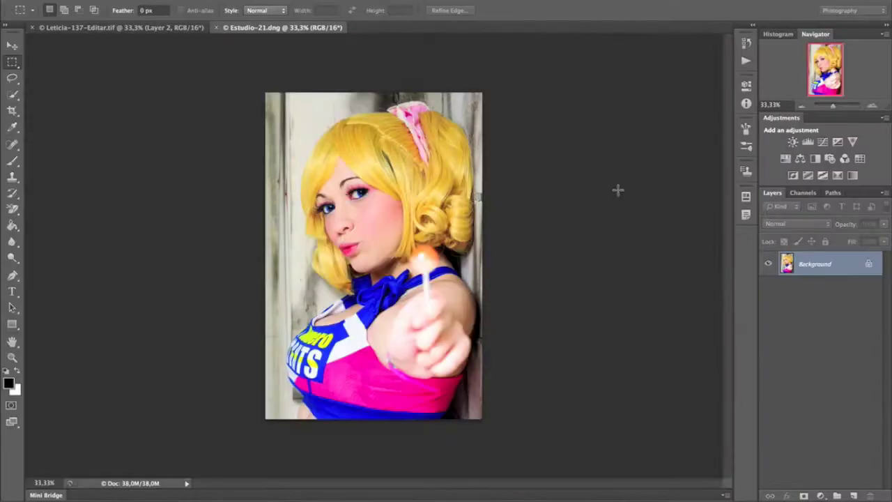
key(ctrl+plus)
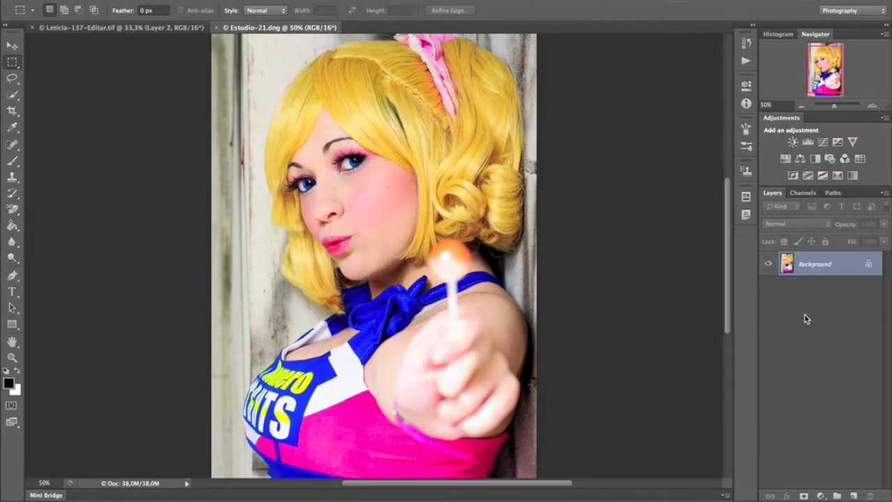
Step: Duplicate the Background layer and name the copy 'Retoque digital'
key(ctrl+j)
double_click(819, 263)
text(Retoque digital)
key(Return)
Step: Pick the Spot Healing Brush and zoom into the face at 200%
key(j)
key(ctrl+plus)
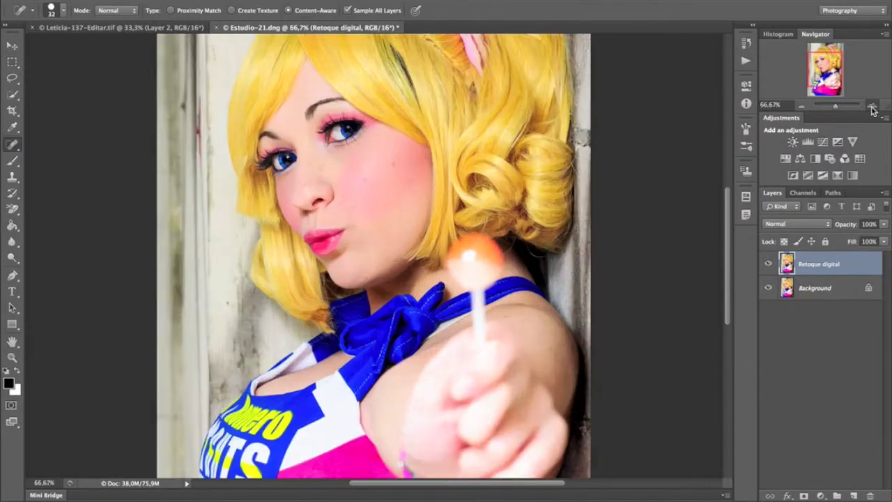
key(ctrl+plus)
alt+click(405, 231)
key(Return)
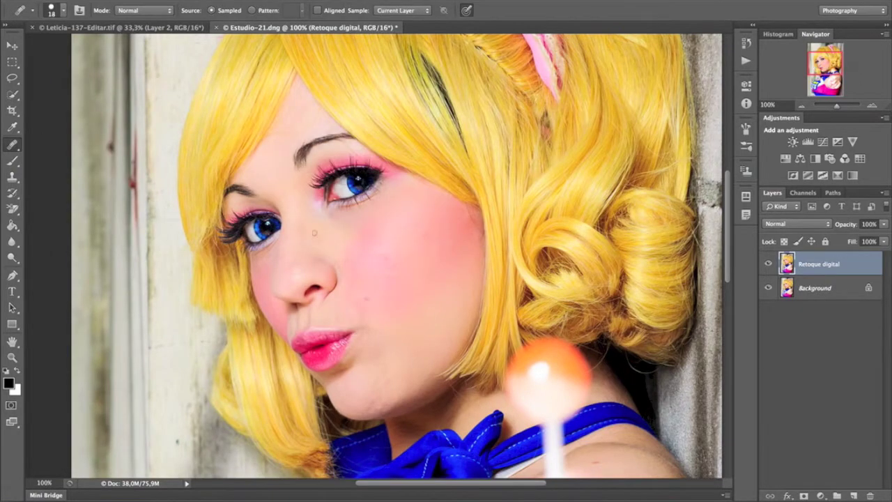
key(ctrl+plus)
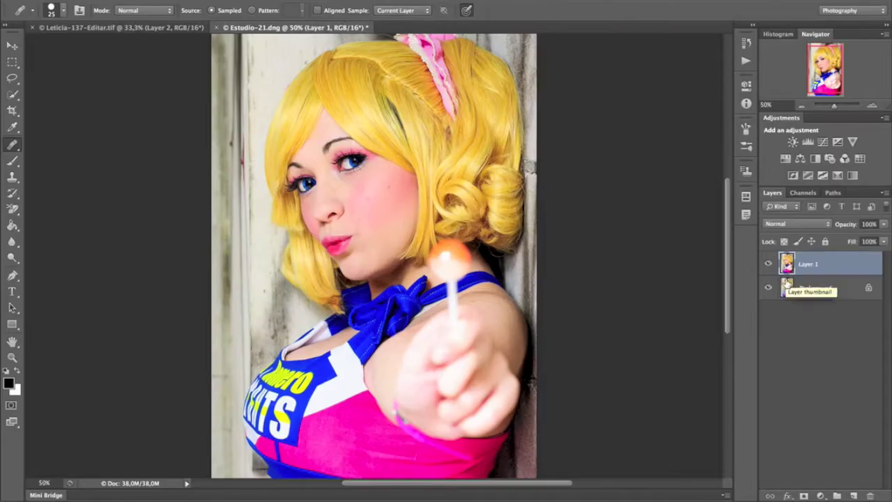
Step: Heal cheek blemishes with the Spot Healing and Healing Brush tools
scroll(355, 180, up, 2)
scroll(449, 176, up, 1)
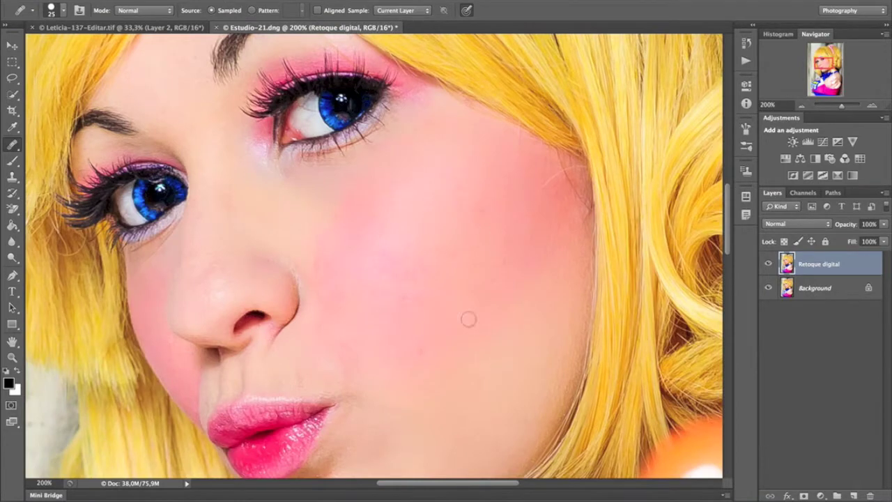
key(shift+j)
drag(367, 260, 398, 173)
key(shift+j)
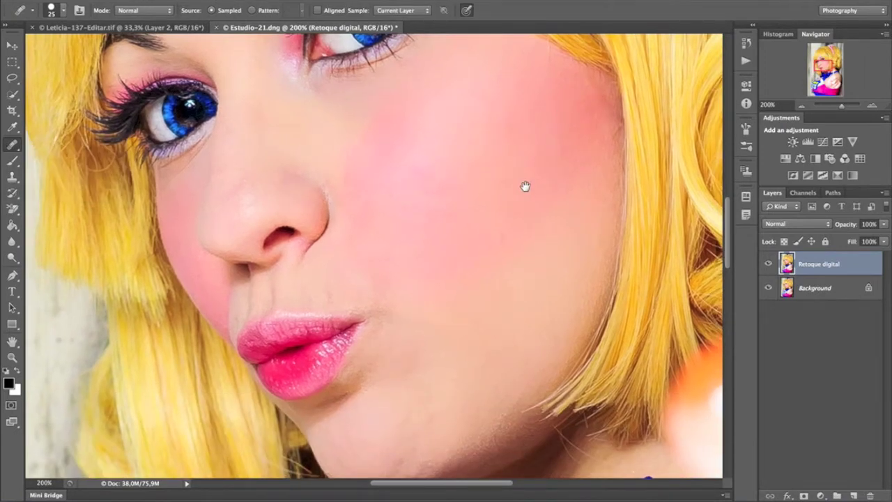
Step: Remove further spots using the Clone Stamp, Healing Brush and Patch tools
scroll(537, 160, up, 3)
scroll(556, 142, up, 3)
scroll(380, 303, up, 4)
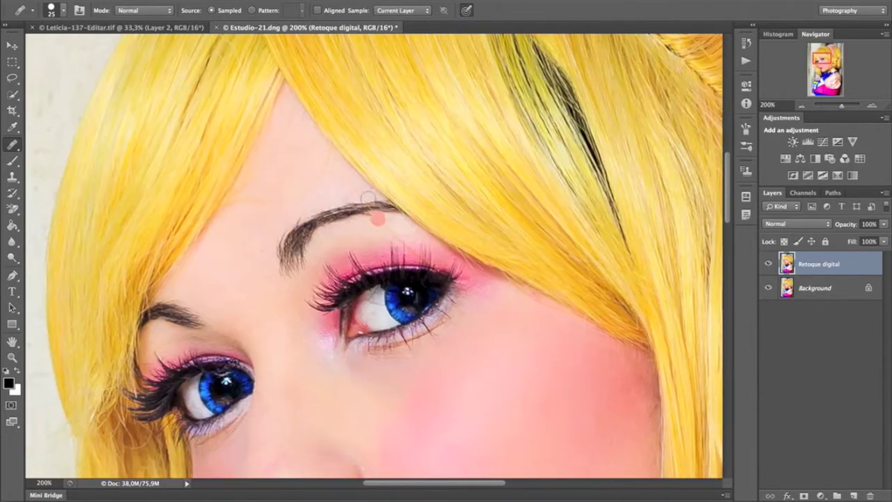
key(s)
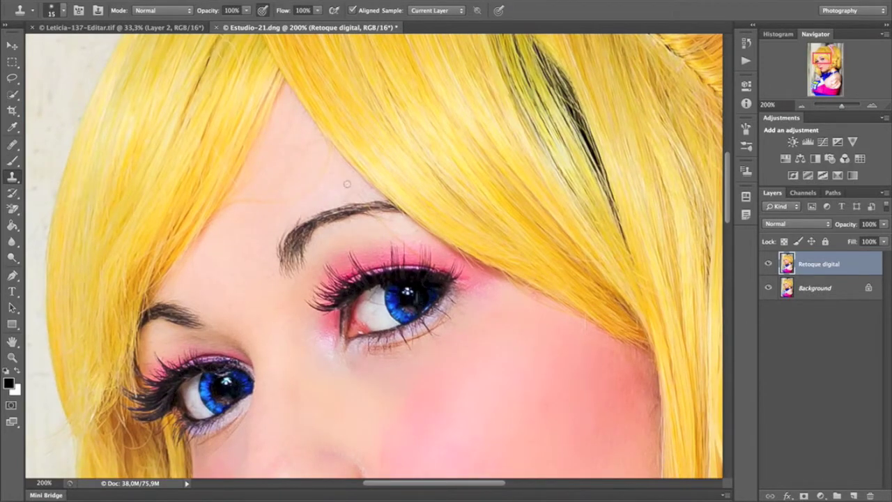
key(j)
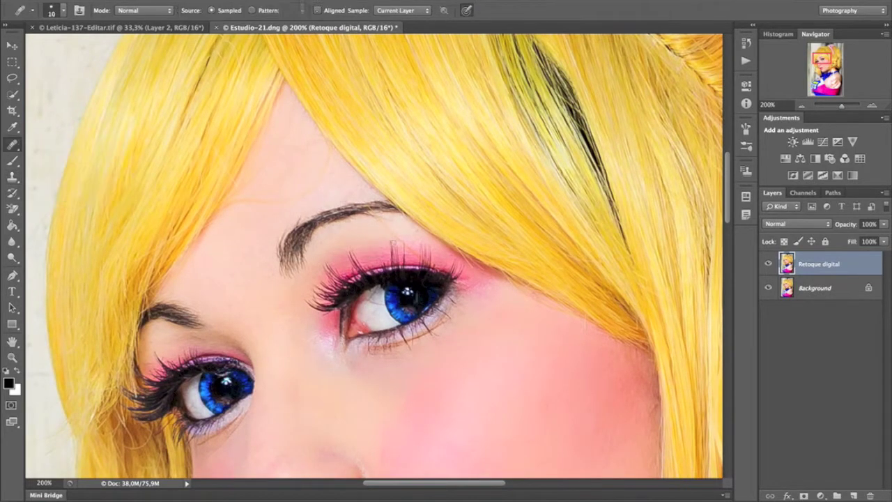
key(shift+j)
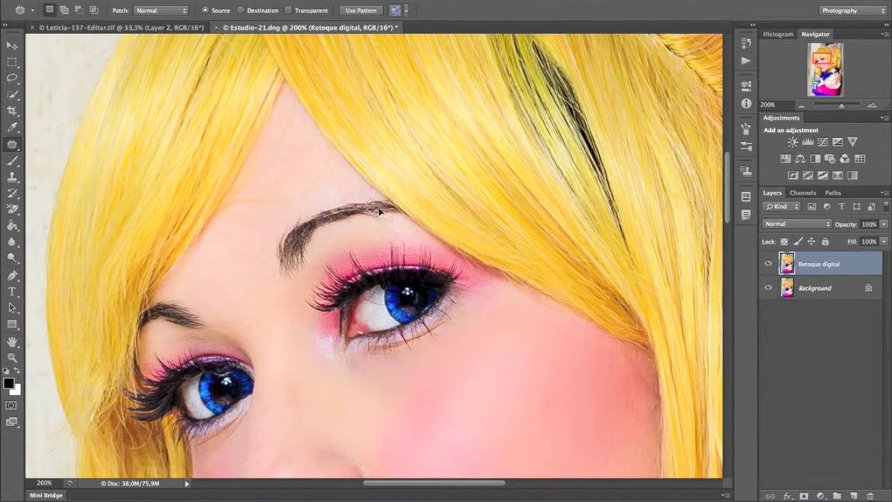
scroll(317, 253, down, 5)
scroll(318, 253, up, 5)
Step: Heal the remaining spots, zoom out and marquee-select the eye area
key(shift+j)
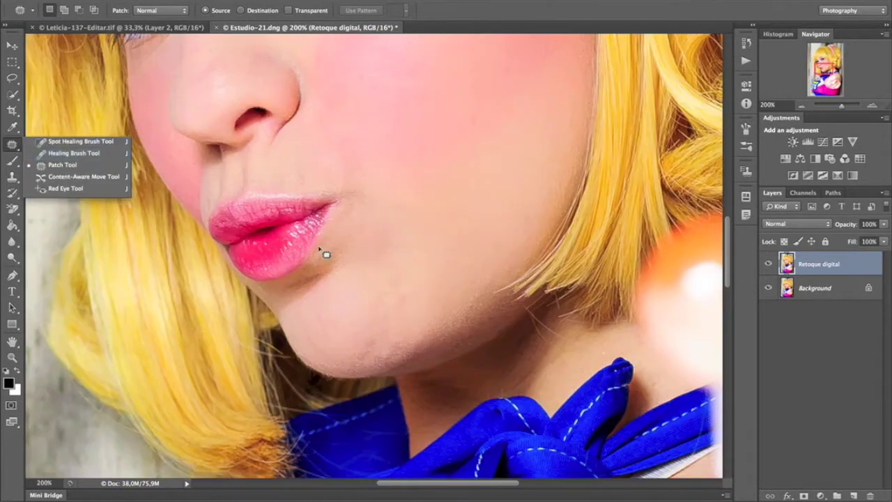
scroll(614, 218, down, 1)
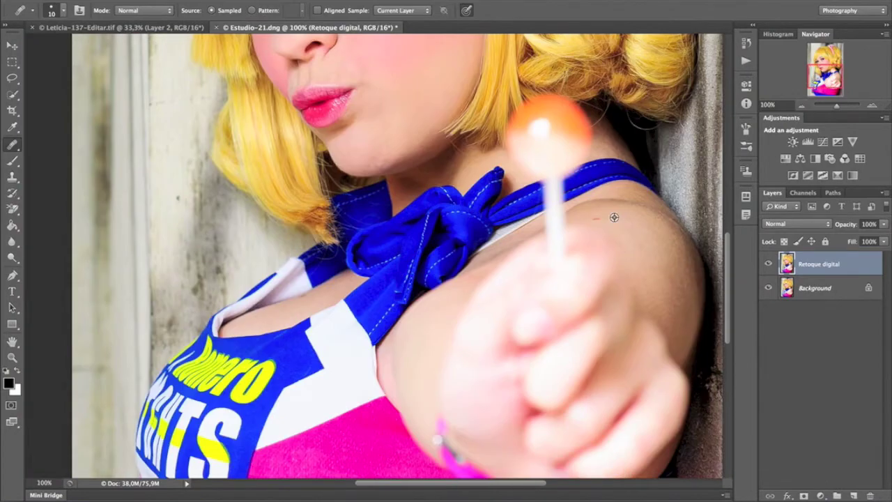
scroll(304, 297, down, 4)
scroll(401, 307, up, 5)
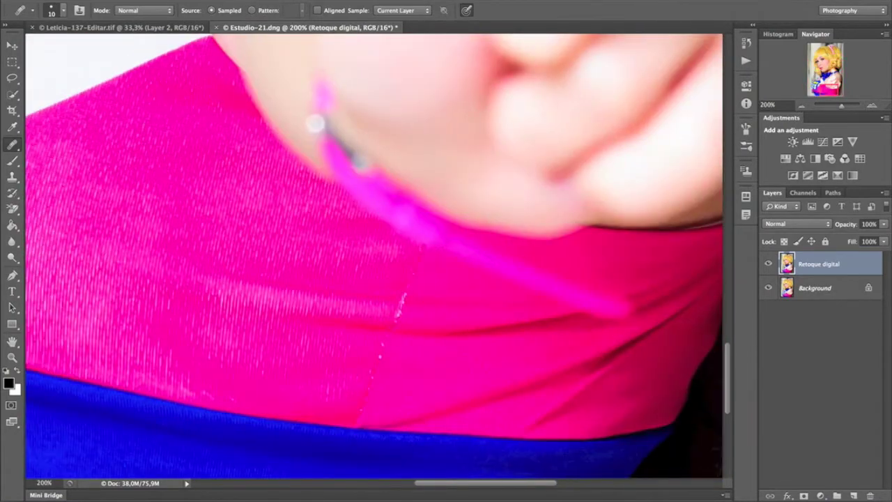
click(802, 106)
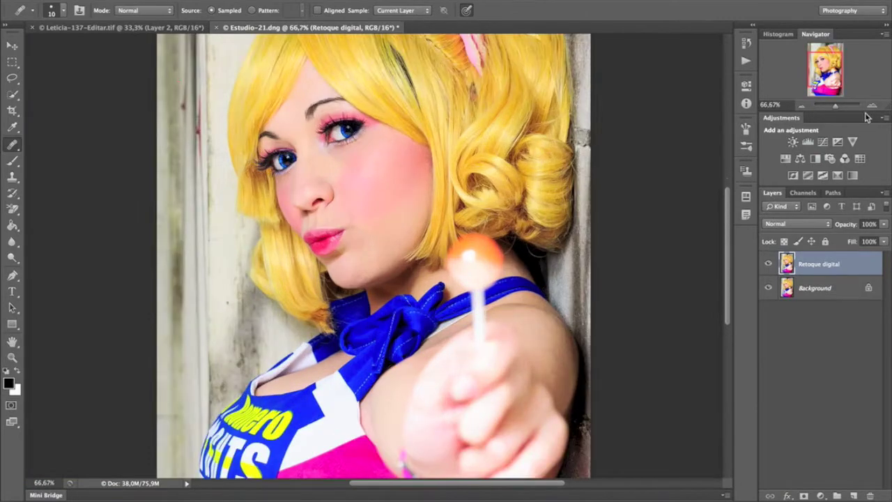
drag(183, 66, 453, 167)
Step: Liquify the eye selection with brush density 44 and pressure 15, pushing the eye contours
key(ctrl+shift+x)
text(36)
drag(494, 235, 486, 213)
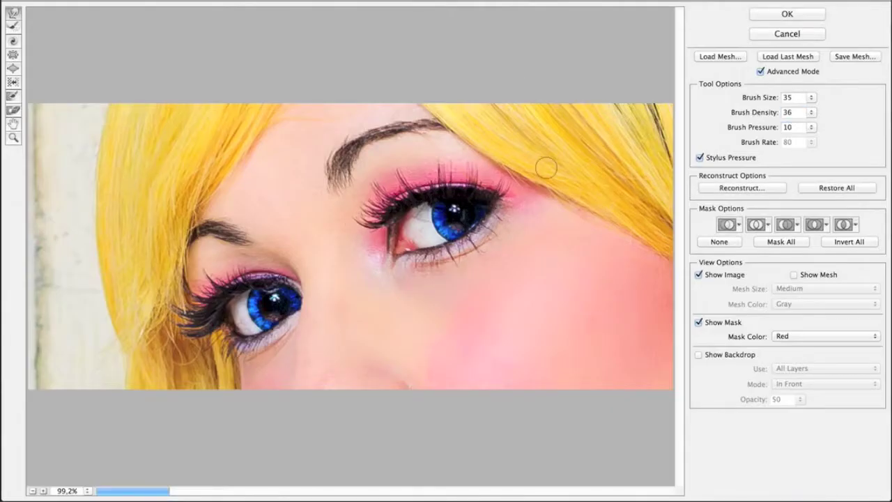
text(44)
key(Tab)
text(15)
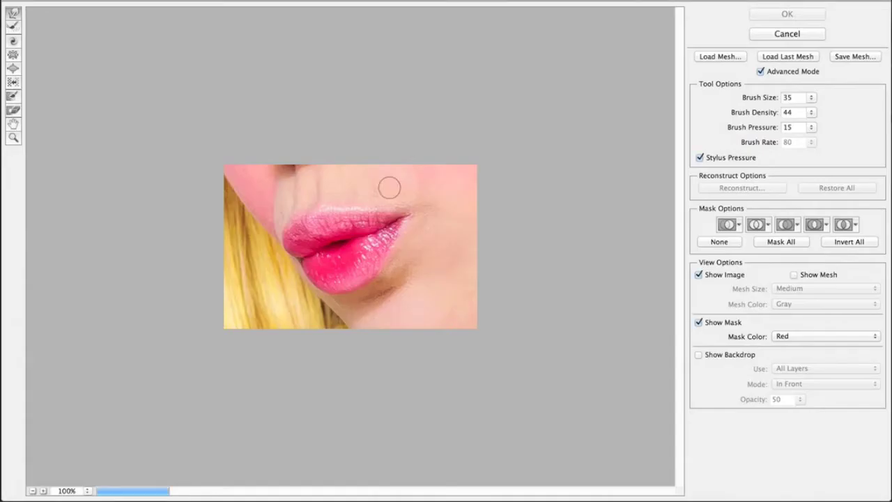
drag(389, 186, 305, 204)
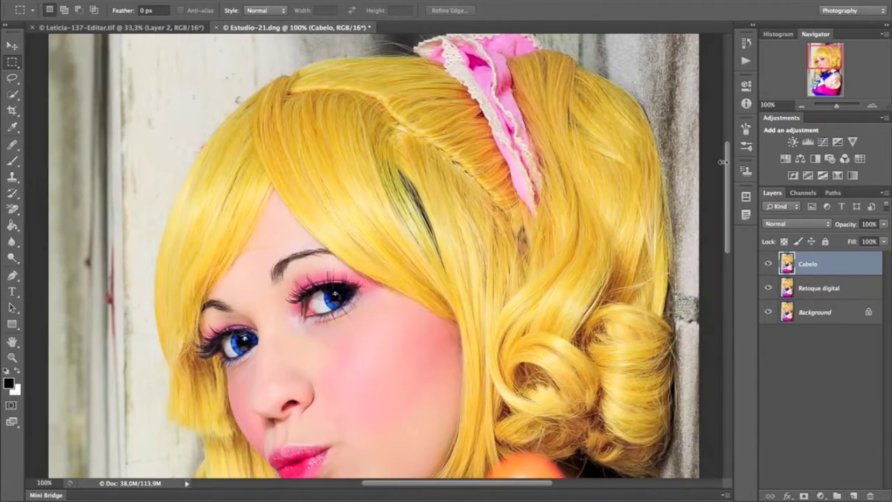
Step: Patch away the dark strand in the blonde wig and touch it up with Clone Stamp
drag(420, 221, 441, 207)
mouse_move(391, 162)
mouse_down()
mouse_move(416, 207)
mouse_move(423, 293)
mouse_up()
key(ctrl+d)
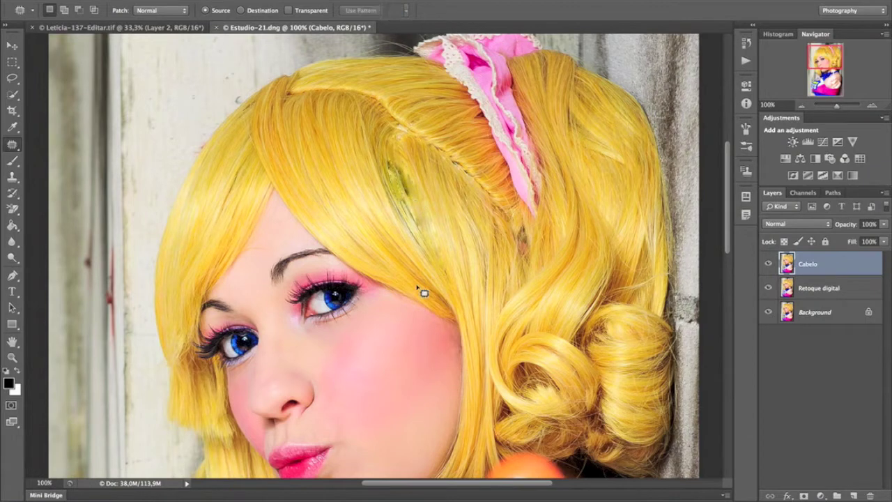
key(s)
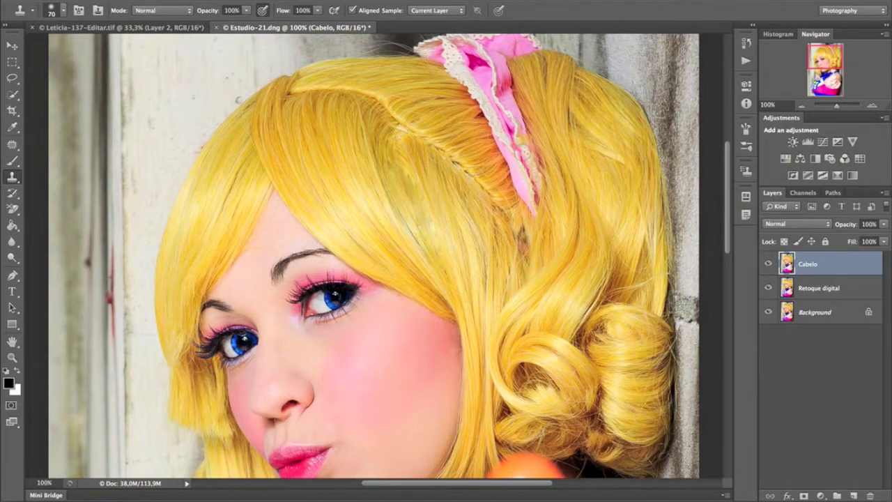
key(ctrl+minus)
key(ctrl+minus)
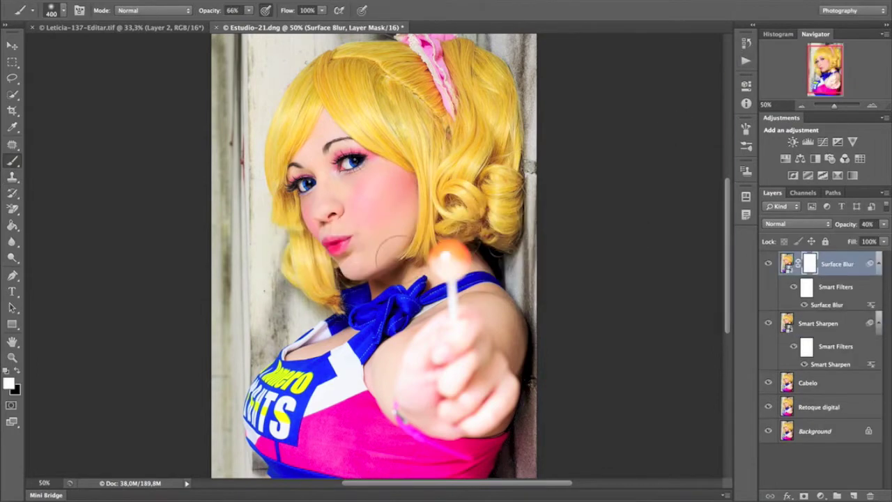
Step: Review the Smart Sharpen settings and set the Surface Blur threshold to 33
click(818, 323)
double_click(829, 364)
key(Tab)
key(Return)
click(835, 309)
double_click(835, 309)
click(366, 175)
drag(573, 379, 577, 383)
key(Return)
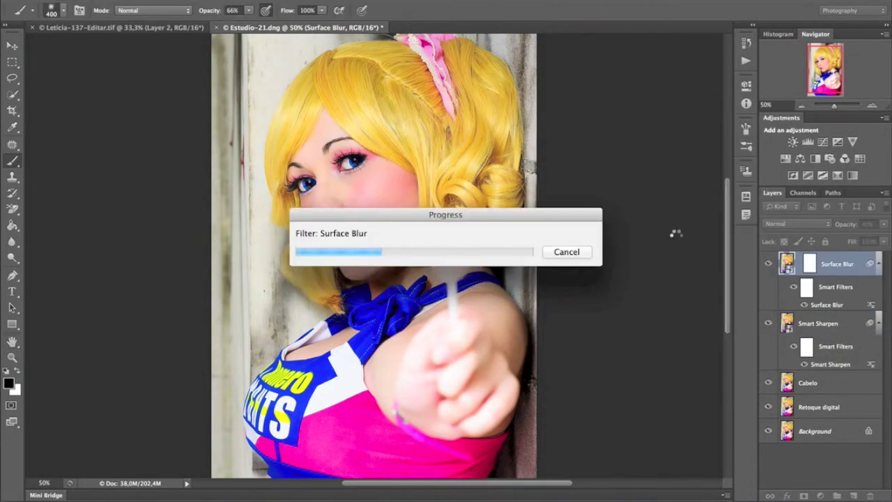
Step: Paint the Surface Blur mask with a soft brush at 50%, then 21% opacity
key(ctrl+backslash)
key(x)
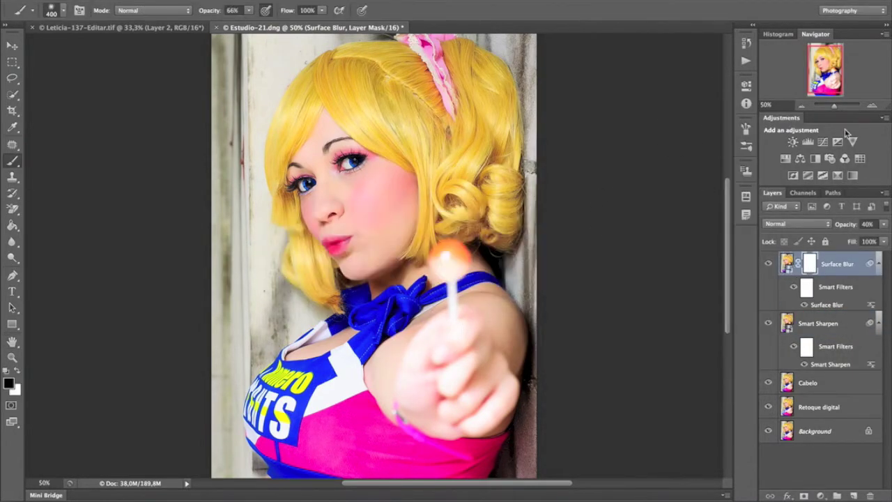
key(ctrl+plus)
key(bracketleft)
key(bracketleft)
key(bracketleft)
key(5)
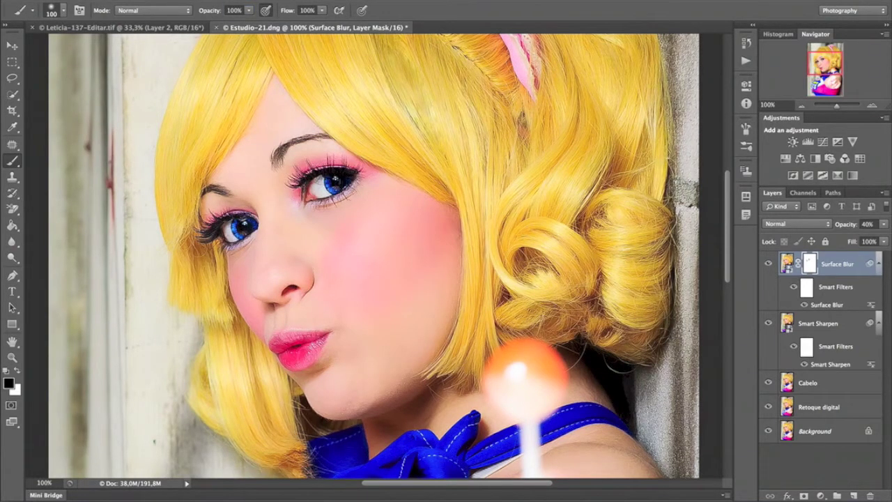
key(ctrl+minus)
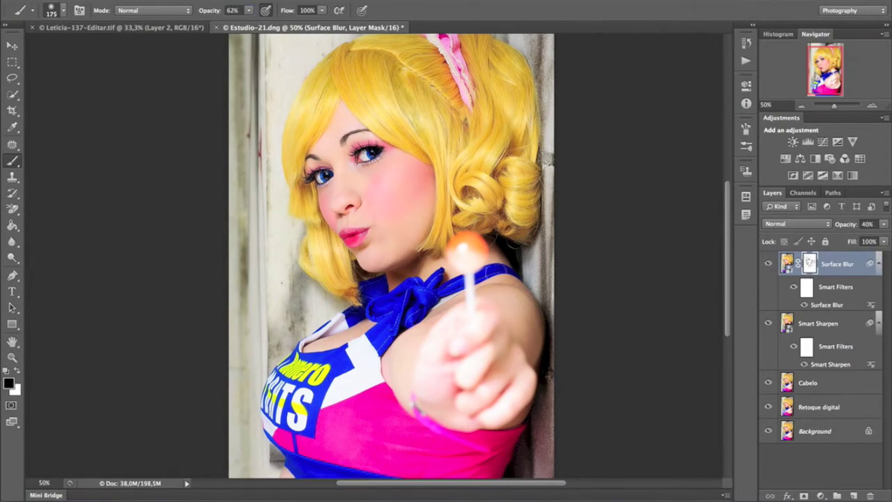
scroll(391, 251, down, 3)
key(bracketleft)
key(bracketleft)
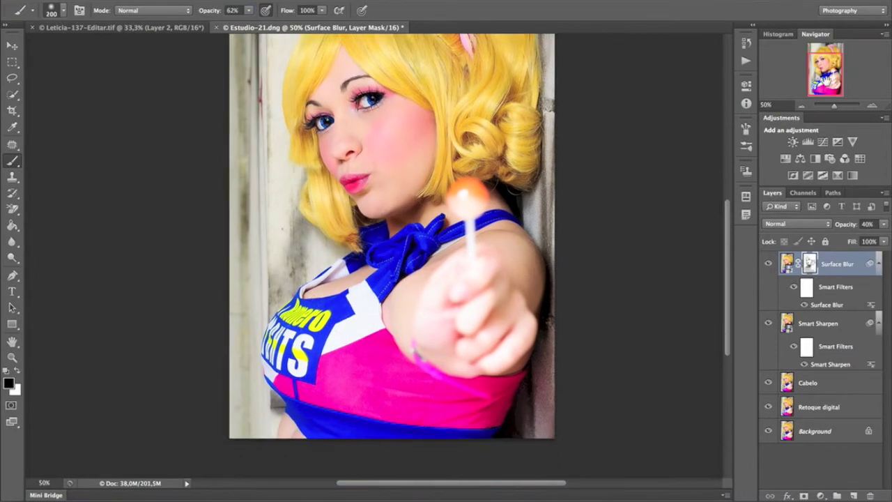
scroll(393, 264, up, 5)
key(2)
key(1)
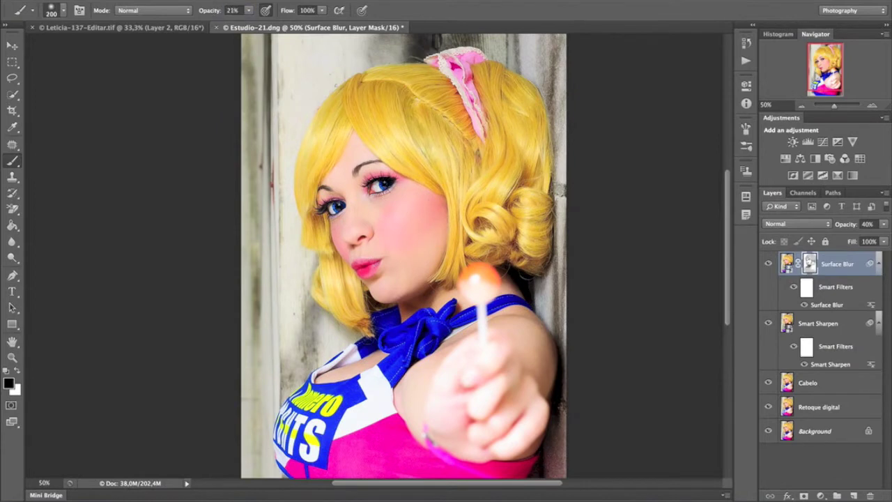
Step: Reapply Surface Blur and lower the Smart Sharpen radius to 0,8 px
double_click(826, 305)
click(717, 173)
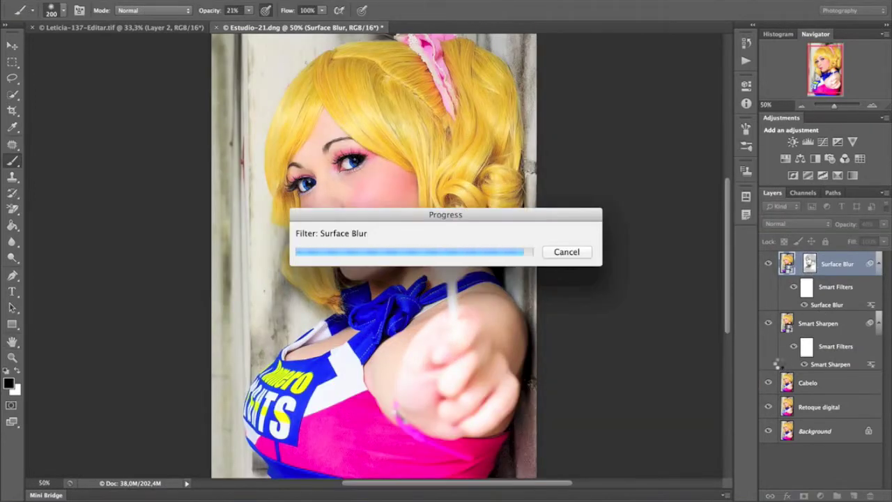
double_click(830, 364)
drag(709, 253, 691, 255)
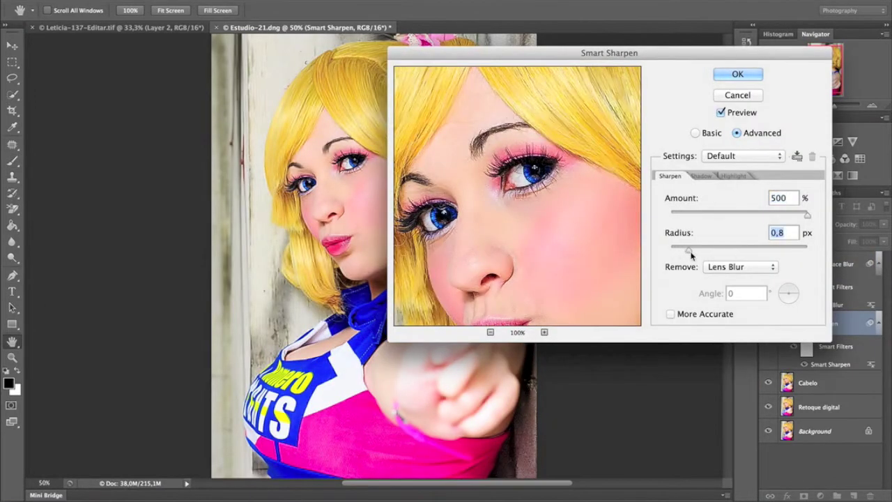
key(Return)
Step: Target the Surface Blur mask, enter 79 and enlarge the brush to 300
click(808, 265)
text(79)
key(Return)
key(bracketright)
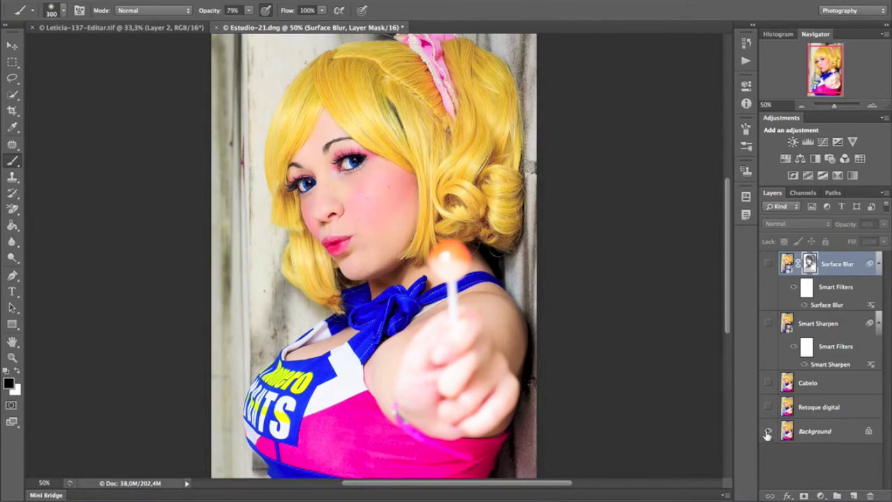
click(140, 0)
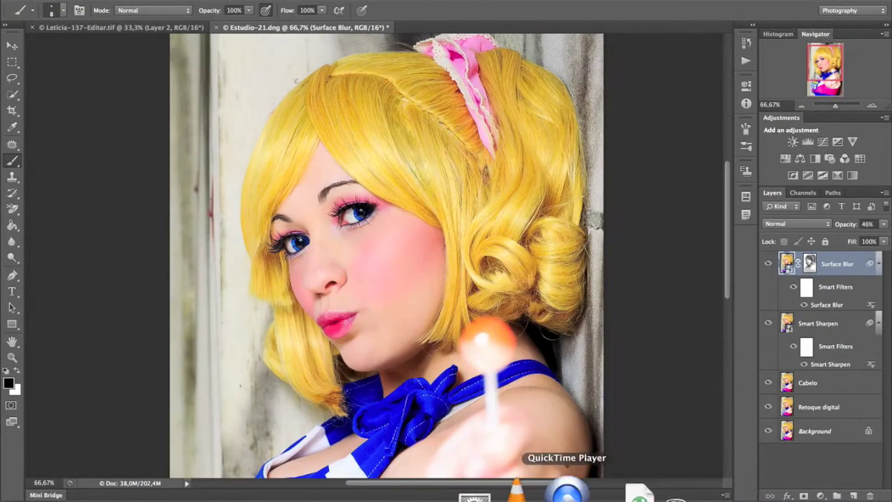
Step: Create an Overlay-mode layer named 'Volume olhos e boca'
key(super+shift+n)
text(Volume olhos e boca)
click(482, 185)
click(666, 131)
Step: Dodge and burn around the eyes with a small soft brush, alternating light and dark colours
key(ctrl+plus)
key(ctrl+plus)
key(5)
key(2)
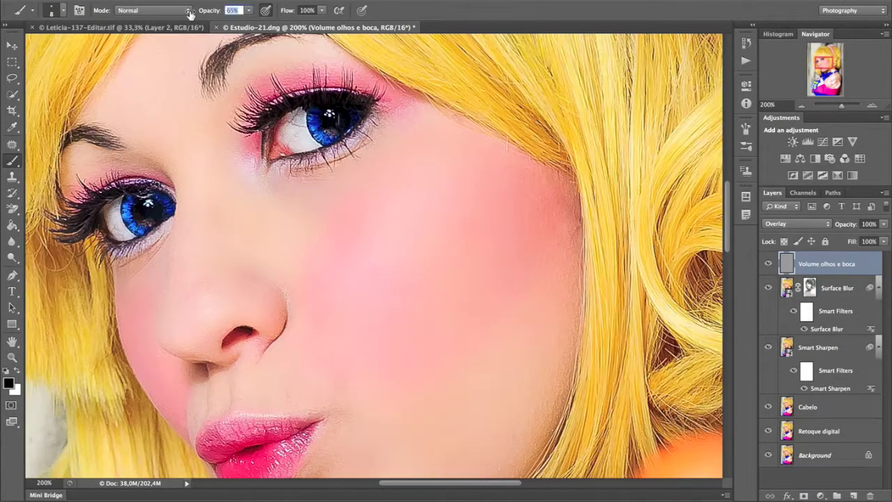
key(x)
key(ctrl+plus)
key(bracketleft)
key(bracketleft)
key(bracketleft)
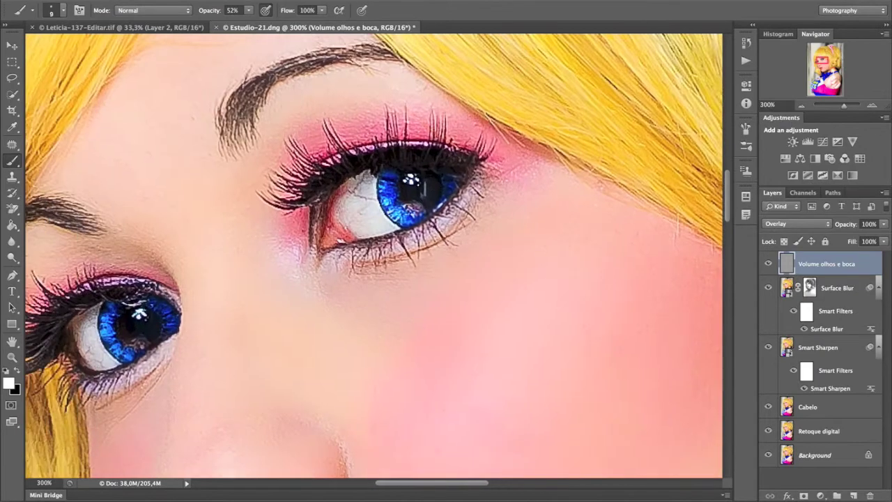
drag(154, 331, 328, 258)
key(x)
key(bracketright)
key(bracketright)
key(bracketright)
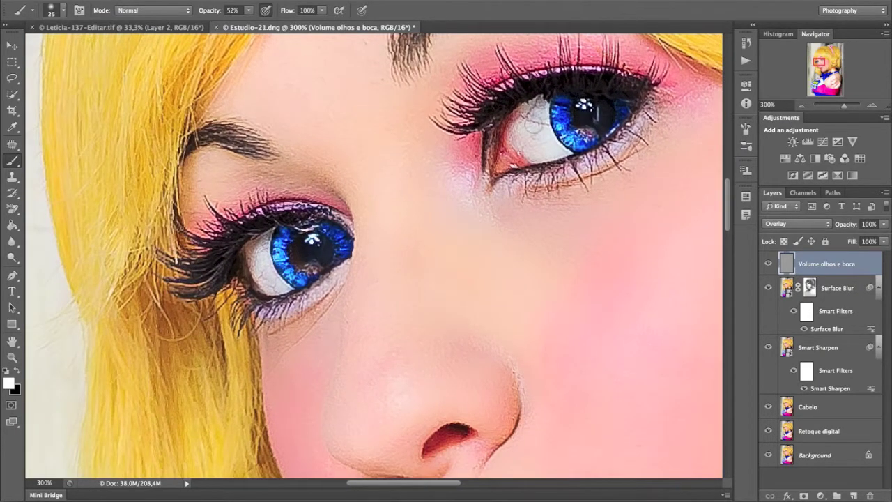
key(bracketleft)
key(bracketleft)
key(x)
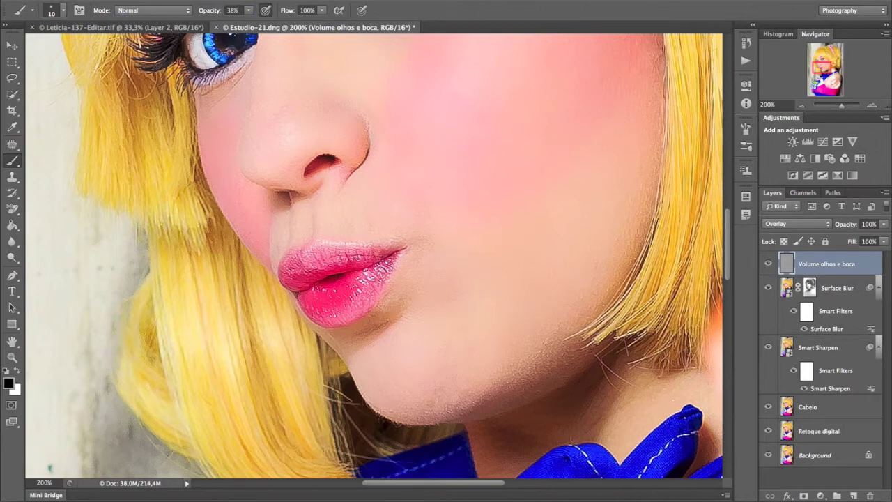
key(x)
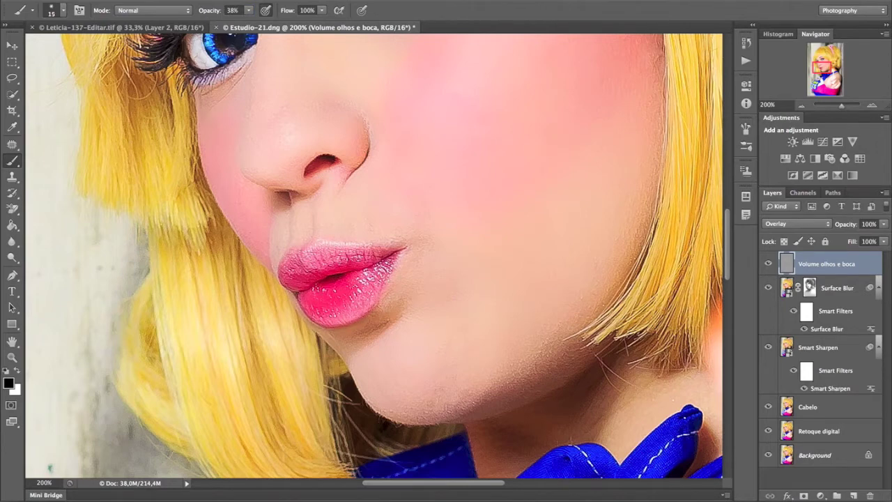
Step: Paint volume onto the upper lip and refine the eyes with a 40 px brush
drag(308, 259, 340, 268)
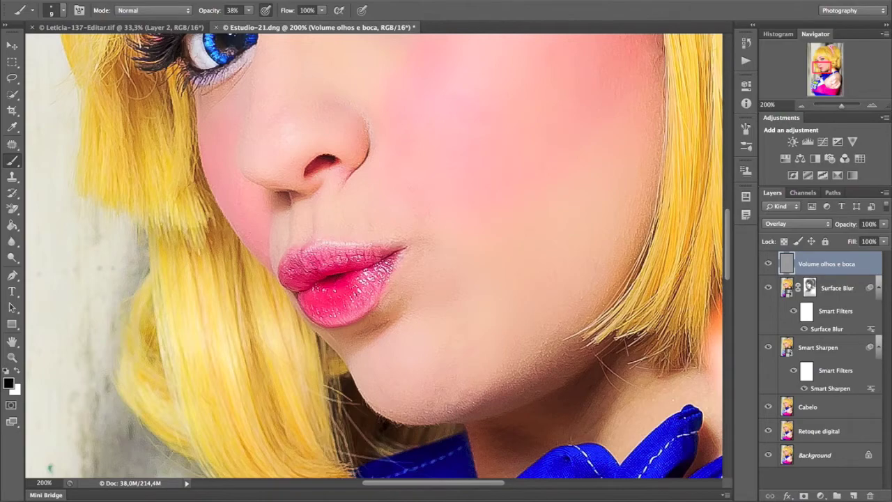
key(ctrl+0)
key(ctrl+1)
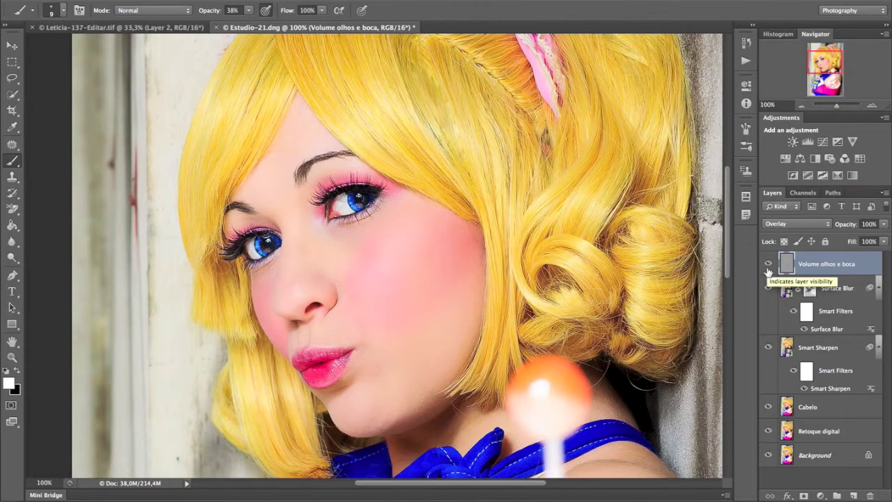
click(871, 106)
key(x)
key(bracketleft)
key(bracketleft)
key(bracketleft)
key(ctrl+minus)
key(ctrl+minus)
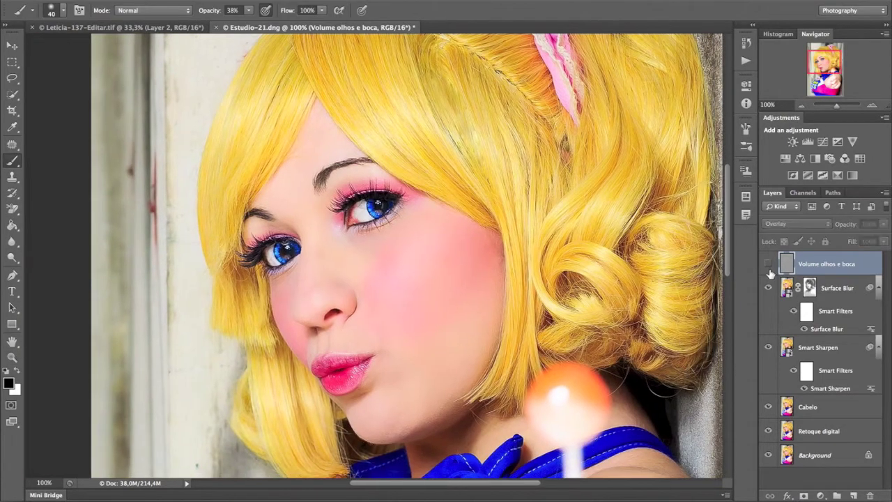
key(ctrl+minus)
key(ctrl+shift+n)
Step: Add Overlay layer 'Volume geral' and lower Volume olhos e boca opacity to 75%
key(shift+alt+o)
text(Volume geral)
key(Return)
drag(847, 225, 832, 224)
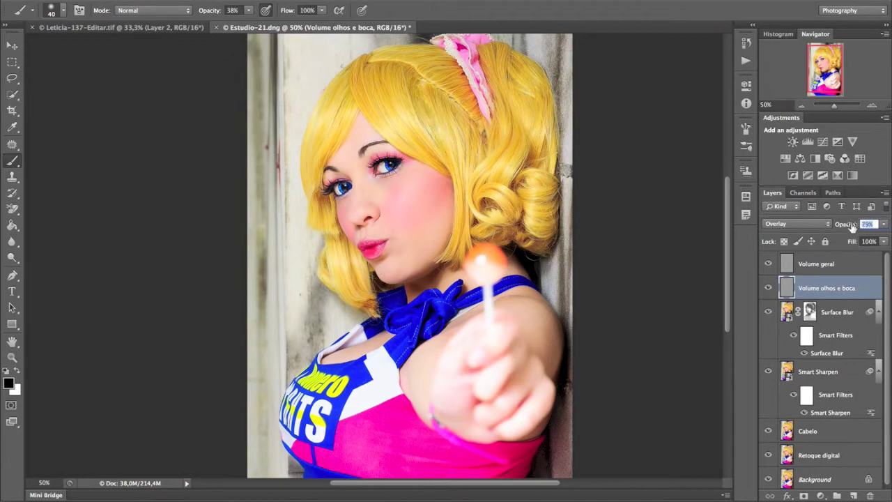
click(853, 266)
Step: Paint light and shadow over the head, collar and lollipop with an 80 px brush
key(ctrl+plus)
key(ctrl+plus)
key(bracketright)
key(bracketright)
key(bracketright)
key(x)
mouse_move(415, 122)
mouse_down()
mouse_move(422, 208)
mouse_move(441, 278)
mouse_up()
key(x)
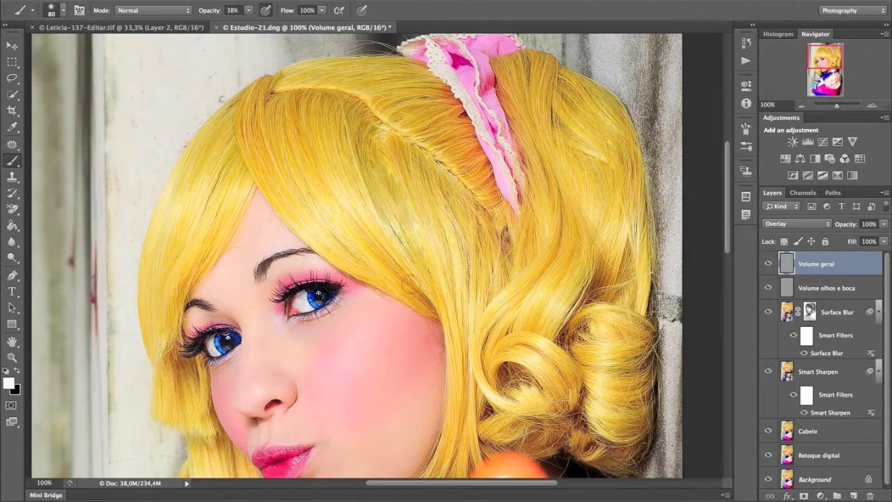
drag(369, 317, 418, 255)
drag(290, 408, 286, 349)
drag(279, 285, 258, 294)
Step: Continue dodging and burning the head, lips and blue bow, then view the whole photo
key(x)
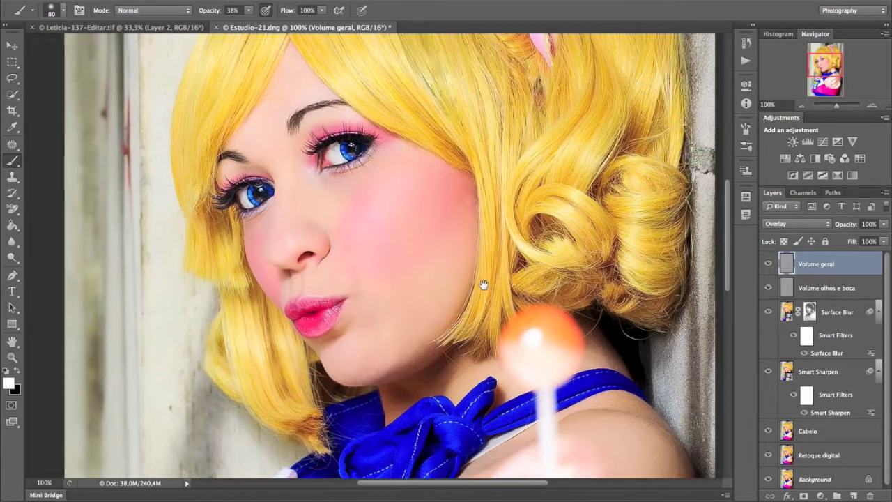
drag(478, 259, 492, 447)
key(x)
key(x)
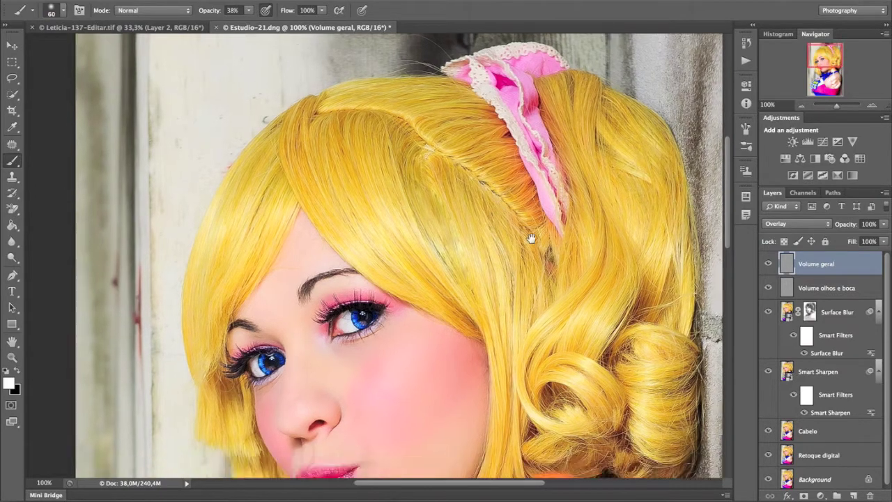
drag(529, 235, 648, 264)
key(x)
drag(550, 230, 475, 379)
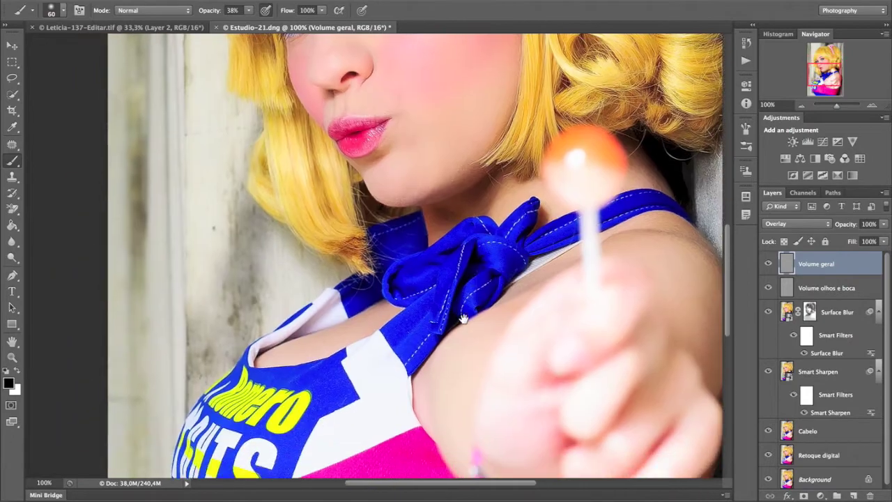
key(ctrl+minus)
click(802, 106)
Step: Lasso the face and add a contrast-boosting Curves adjustment with a feathered mask
key(ctrl+plus)
key(l)
key(ctrl+plus)
key(ctrl+plus)
click(821, 144)
drag(689, 166, 688, 160)
drag(650, 204, 663, 202)
click(627, 93)
click(11, 161)
key(x)
Step: Add a heavily feathered Levels adjustment on the selection at 57% opacity
click(802, 106)
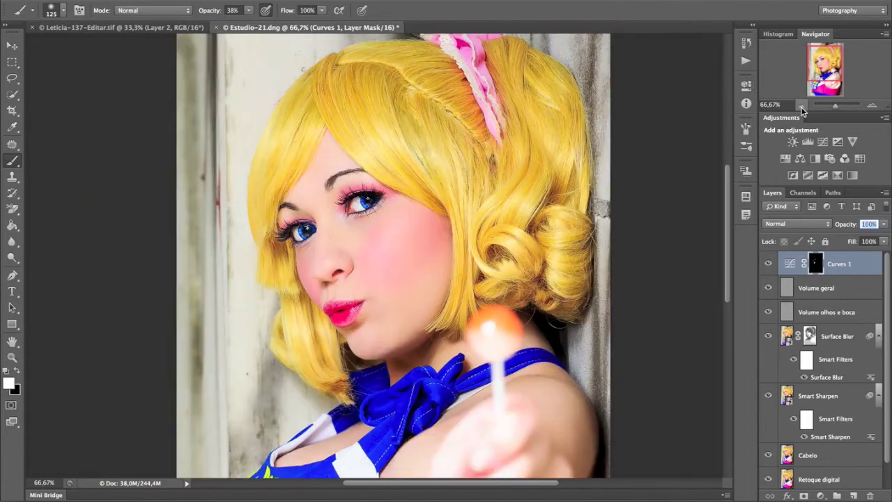
click(801, 105)
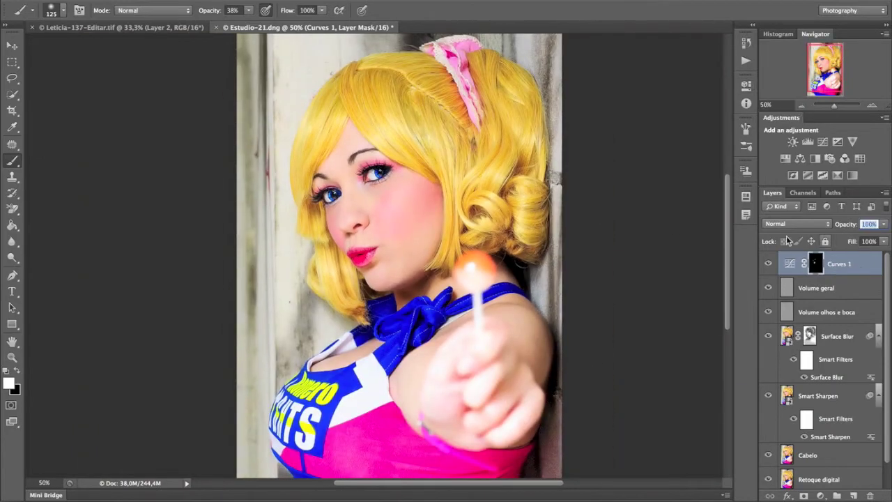
key(l)
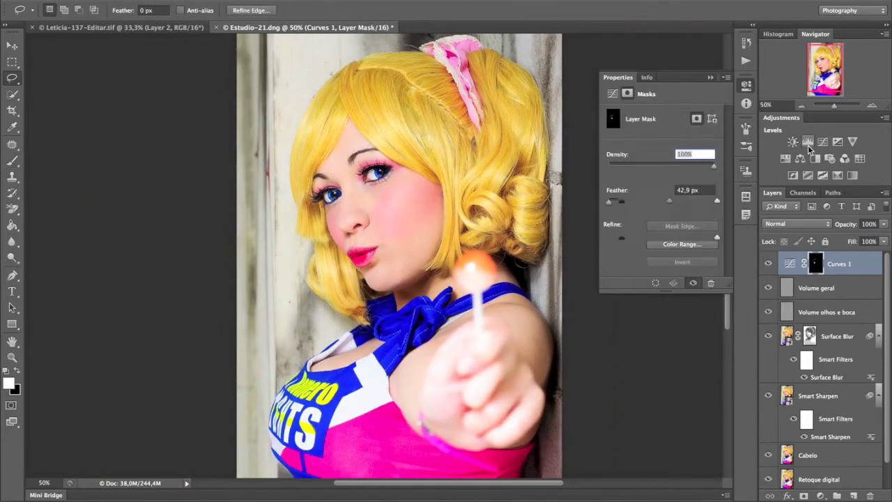
click(808, 142)
drag(665, 202, 670, 204)
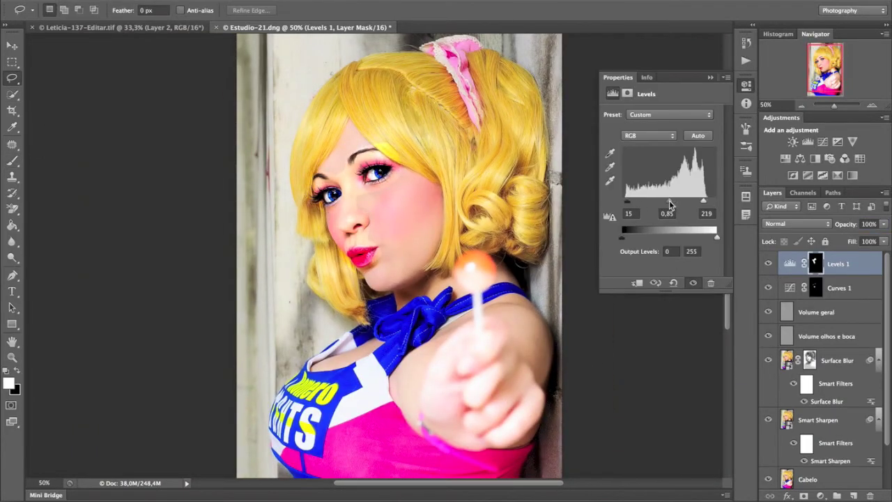
click(627, 93)
drag(610, 200, 683, 202)
click(746, 84)
key(5)
key(7)
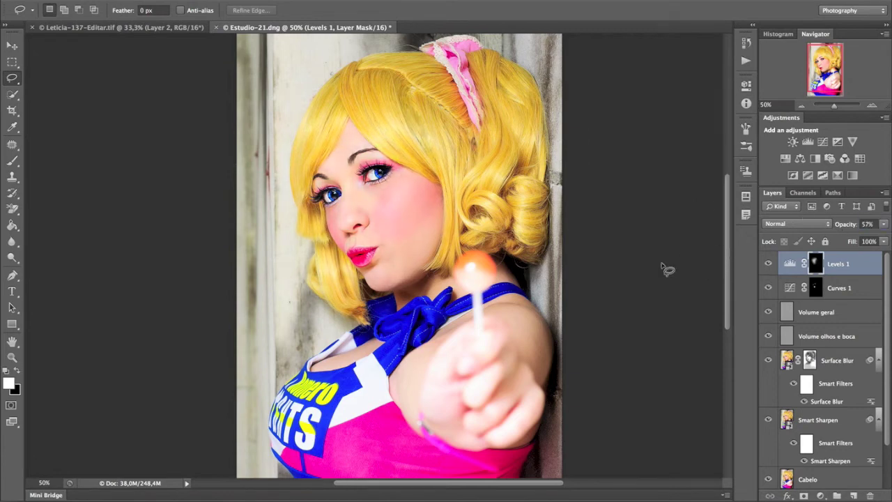
Step: Raise Yellows saturation by +8 with Hue/Saturation, then stamp all visible layers into a new layer
click(785, 159)
drag(661, 183, 669, 183)
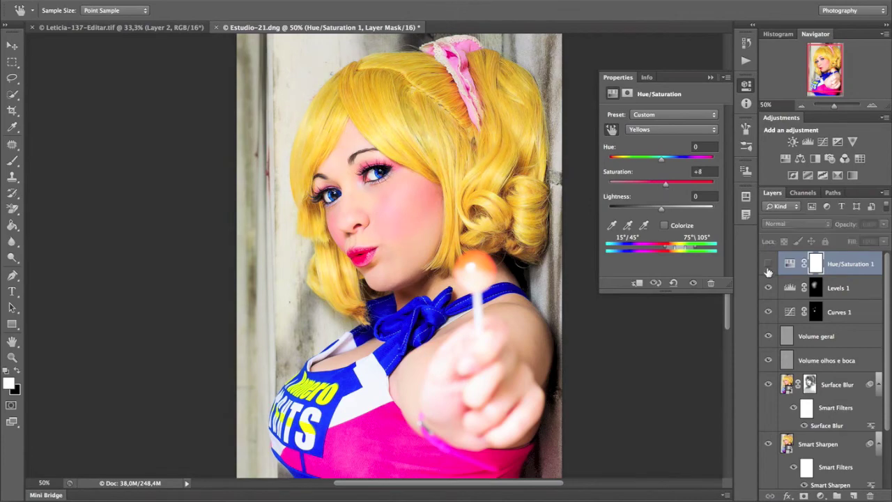
key(ctrl+minus)
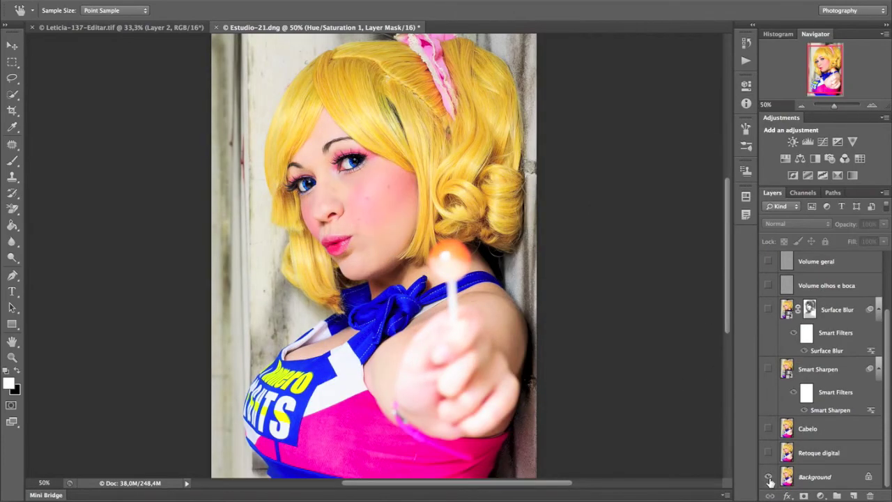
scroll(885, 280, up, 3)
key(ctrl+shift+alt+e)
Step: Rename the stamped Layer 1 to 'Retoque final' with the Healing Brush ready for blemishes
key(l)
key(x)
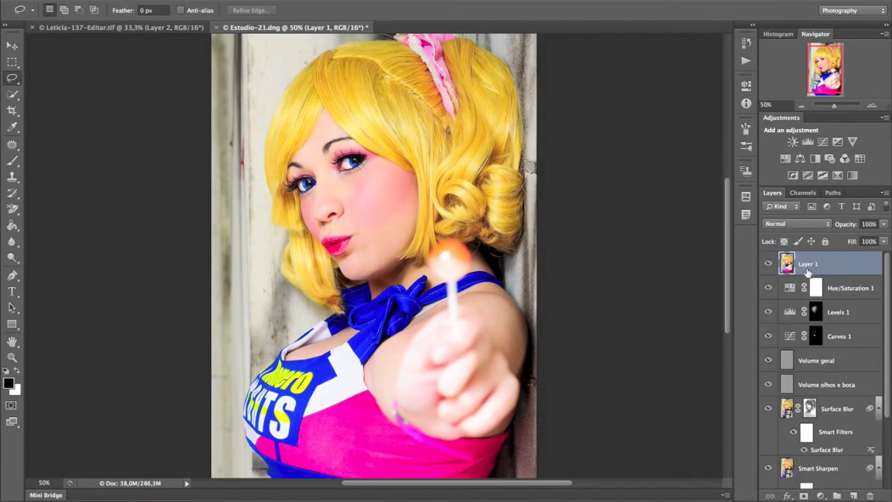
key(j)
key(ctrl+plus)
double_click(808, 264)
text(Retoque final)
key(Return)
key(ctrl+plus)
key(ctrl+plus)
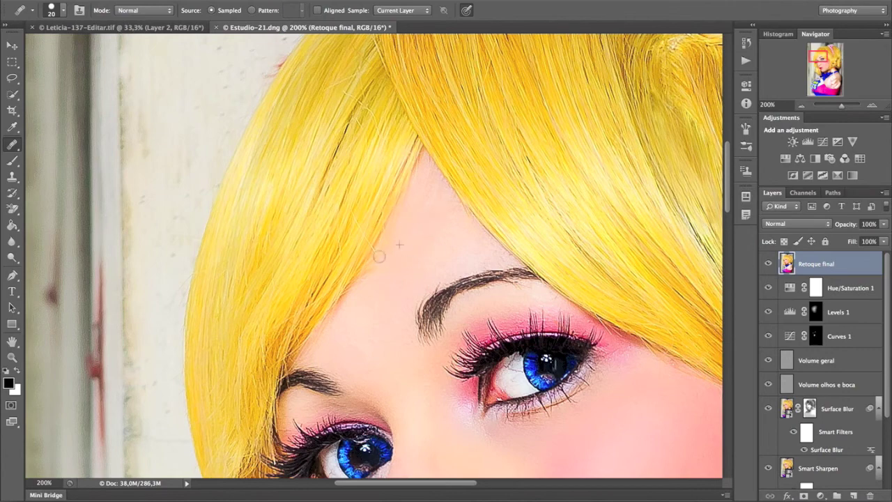
key(ctrl+minus)
key(ctrl+minus)
key(ctrl+minus)
scroll(821, 359, down, 3)
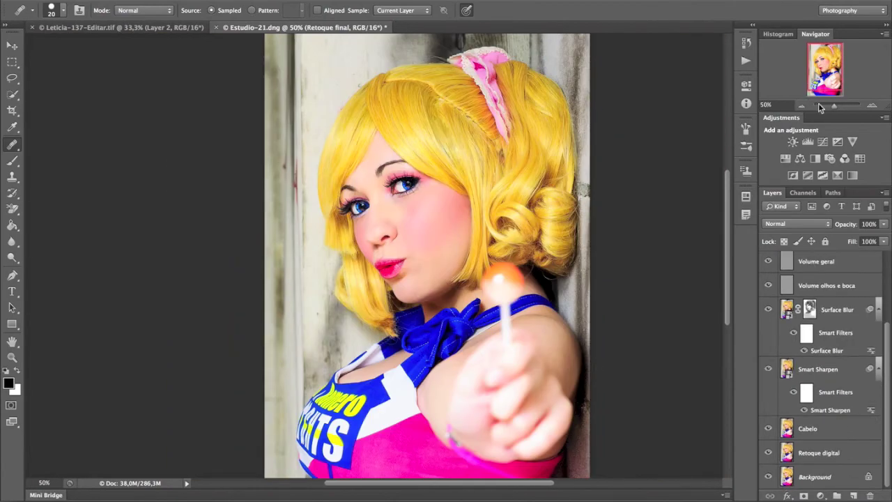